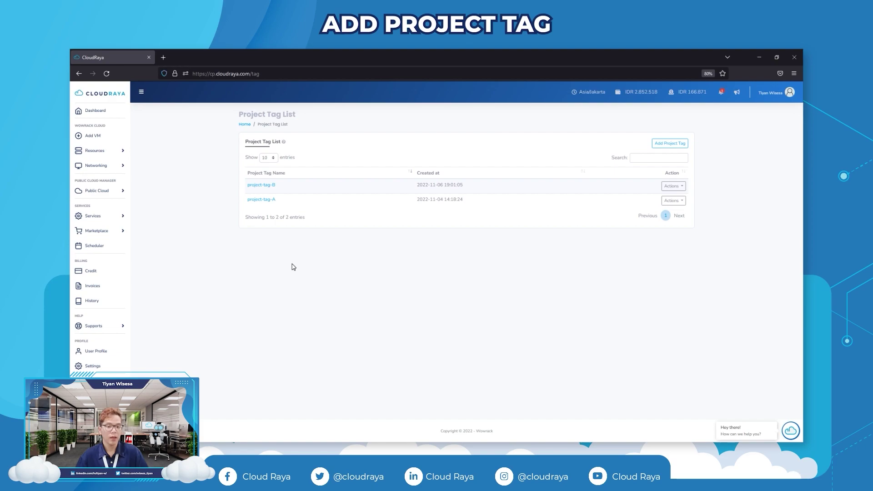
Add a project tag named project-tag-client-ABC with the description "Project Tag for Client ABC".
left_click(669, 145)
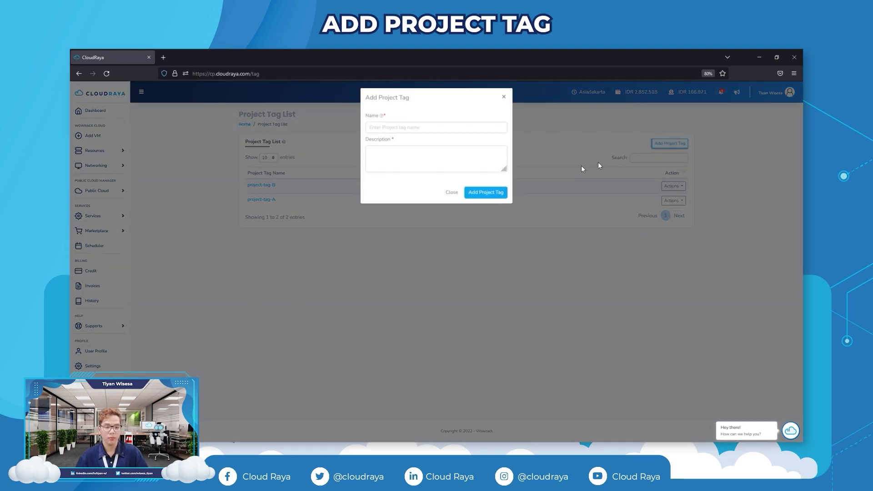
left_click(397, 132)
type("project-tag-client-ABC")
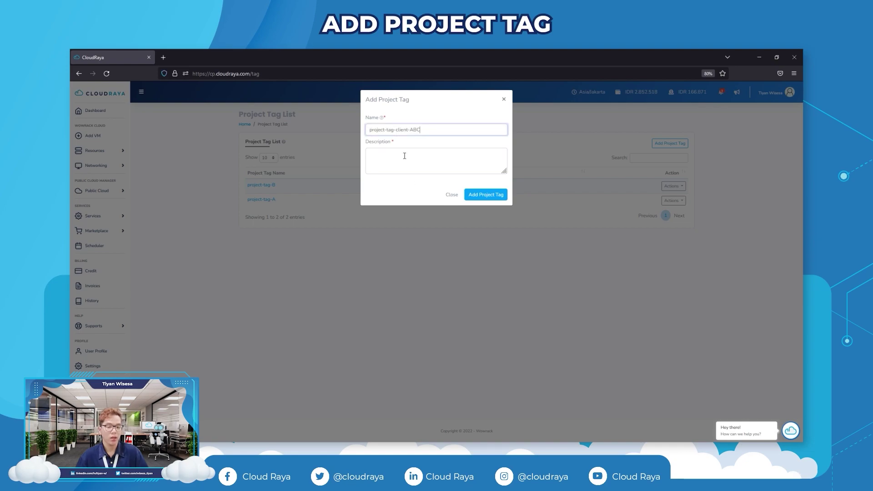
type("Project Tag for Client ABC")
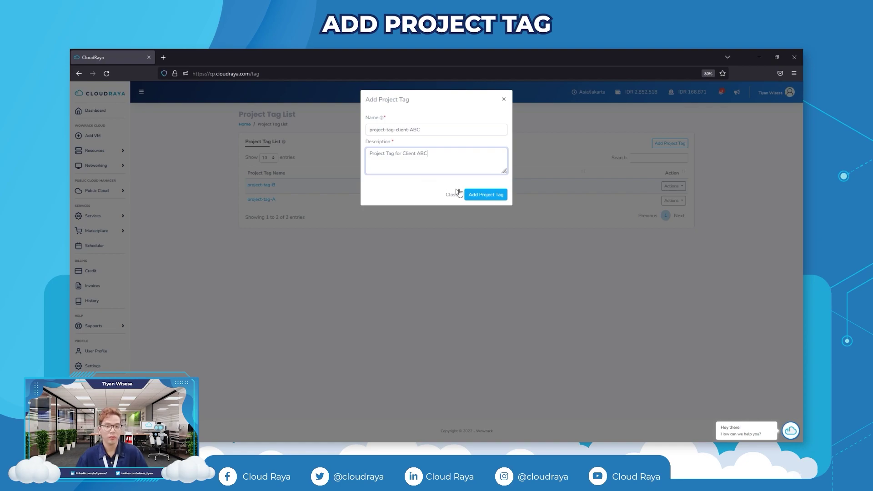
left_click(487, 197)
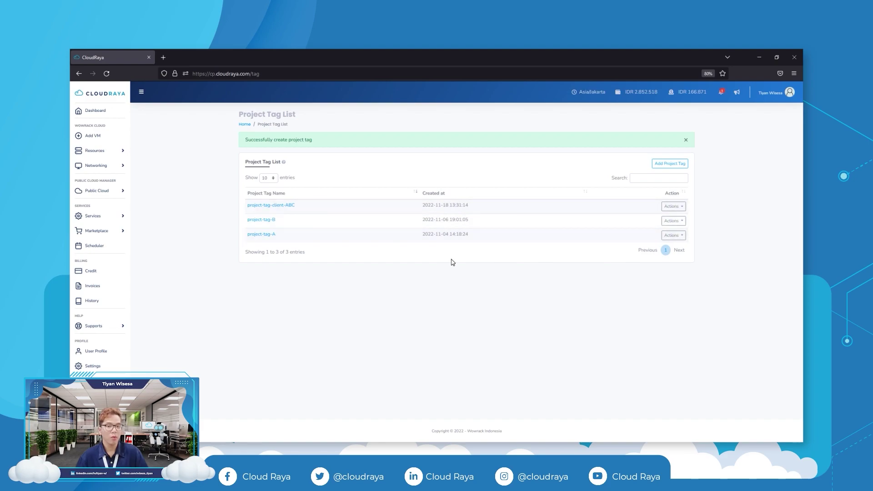
Inspect the edit form and the available actions of project-tag-client-ABC without changing the tag.
left_click(674, 207)
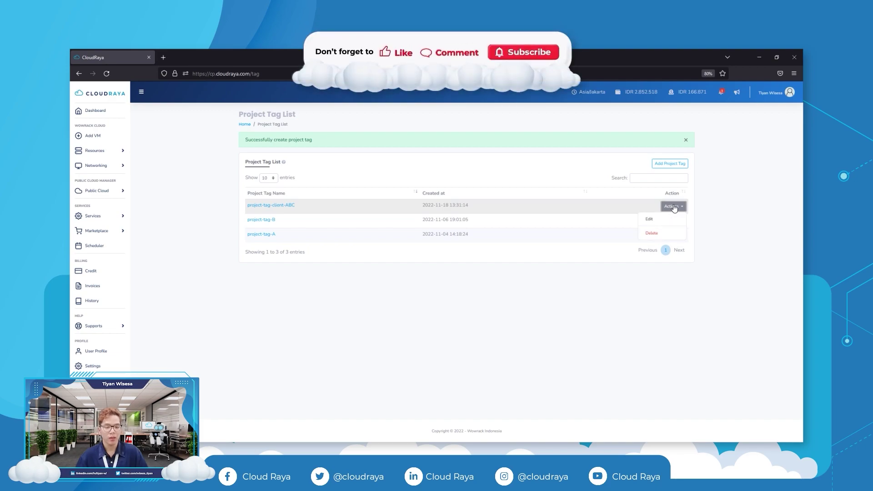
left_click(649, 219)
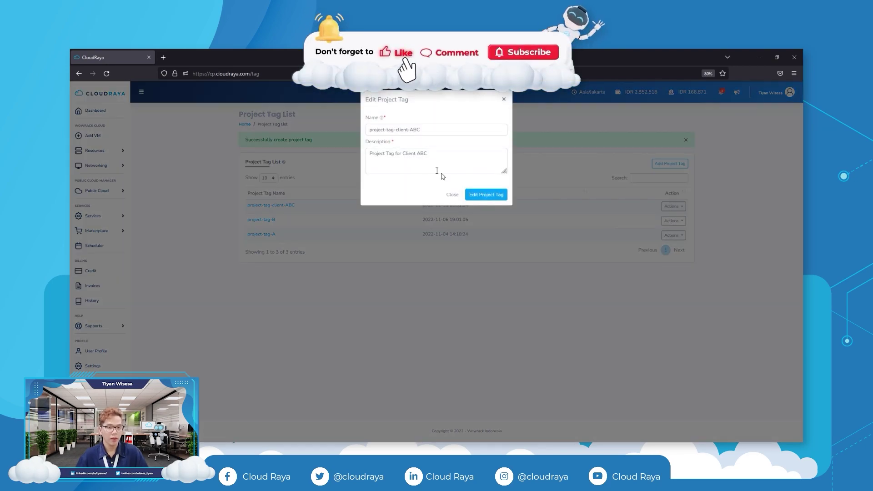
left_click(453, 194)
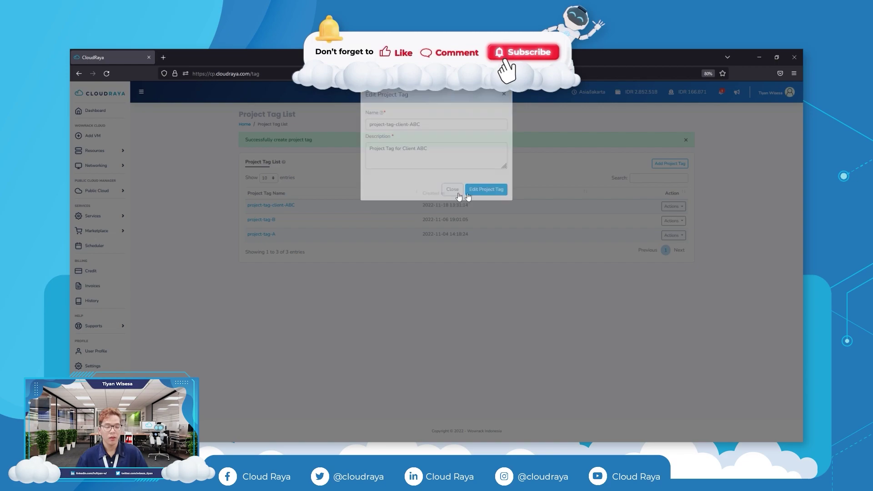
left_click(673, 187)
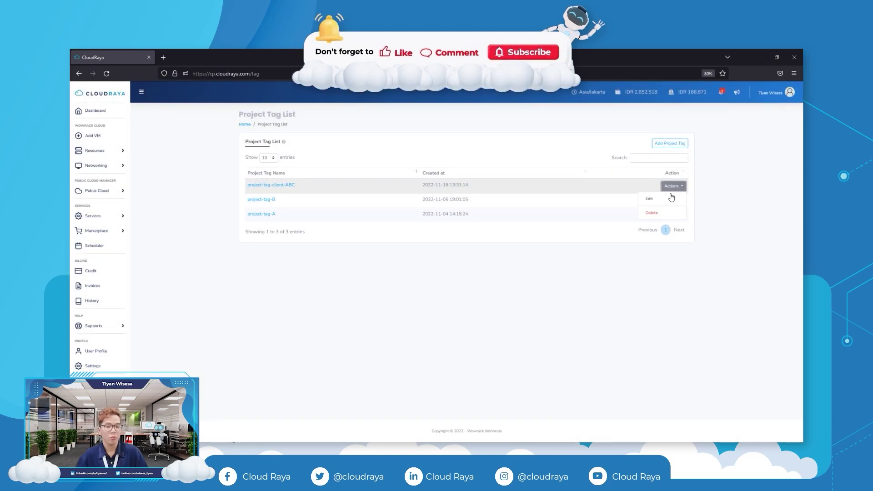
left_click(459, 277)
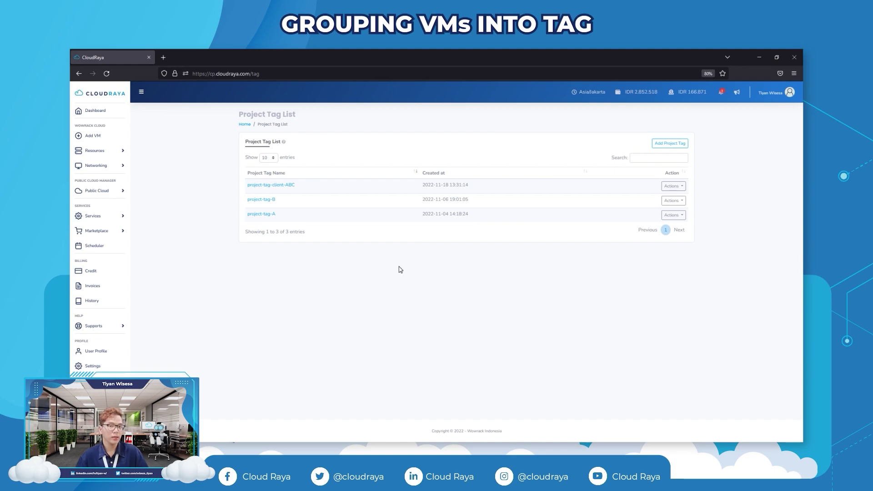
Start configuring a new VM in Jakarta with the hostname vm-client-ABC and bring up its project tag choices.
left_click(95, 136)
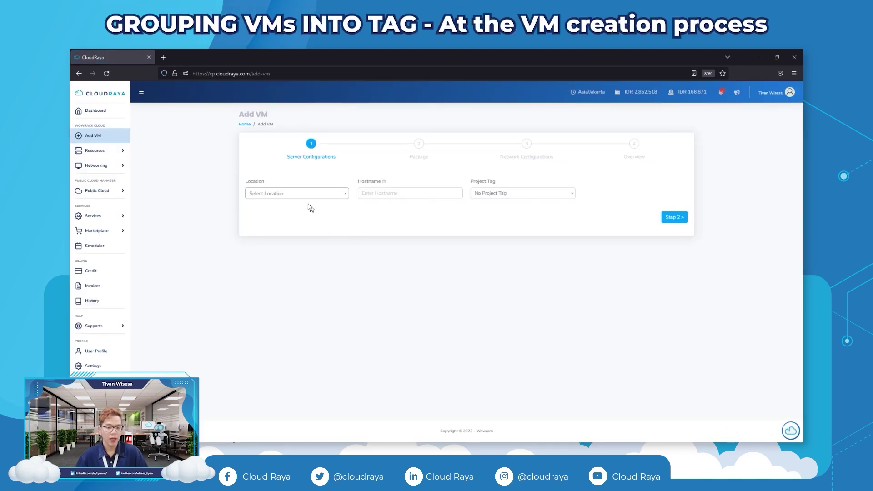
left_click(298, 193)
left_click(287, 237)
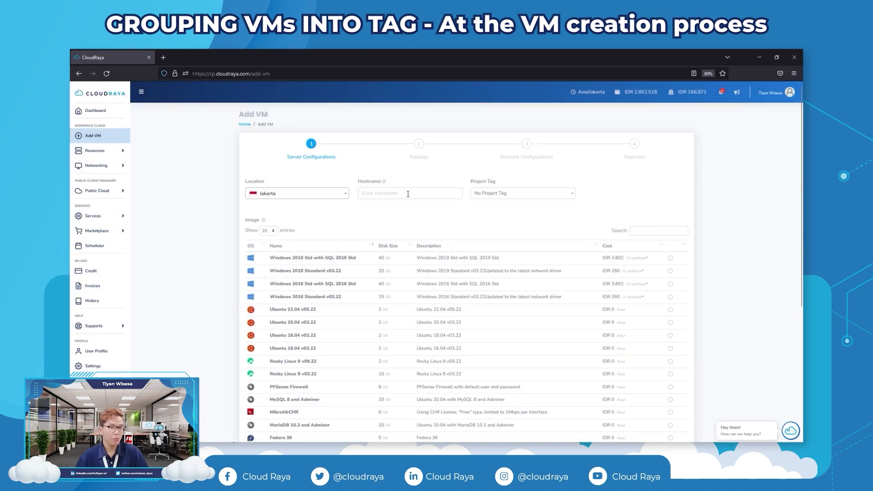
left_click(407, 193)
type("vm-client-ABC")
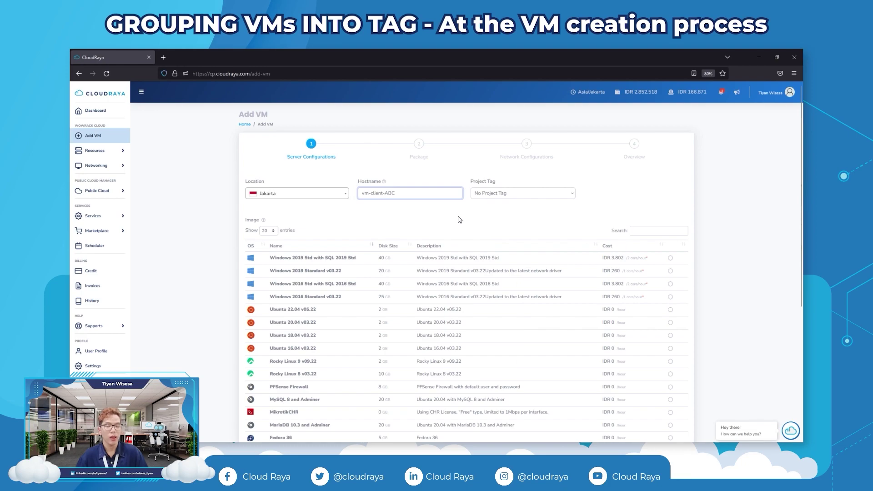
left_click(517, 195)
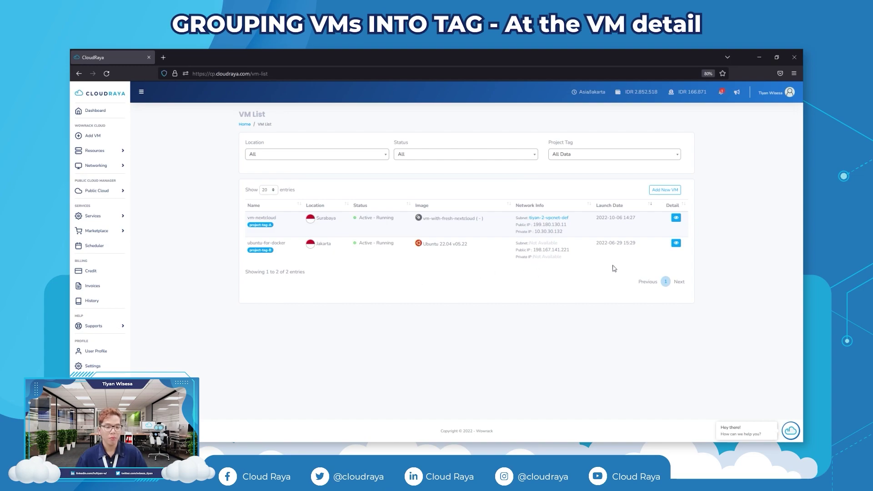
Check which project tags can be assigned in the details of vm-nextcloud, and leave its tag unchanged.
left_click(676, 218)
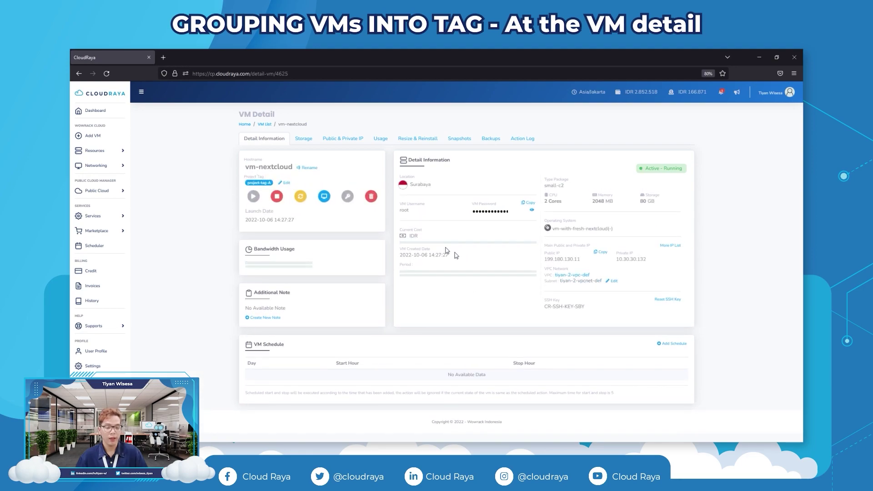
left_click(286, 183)
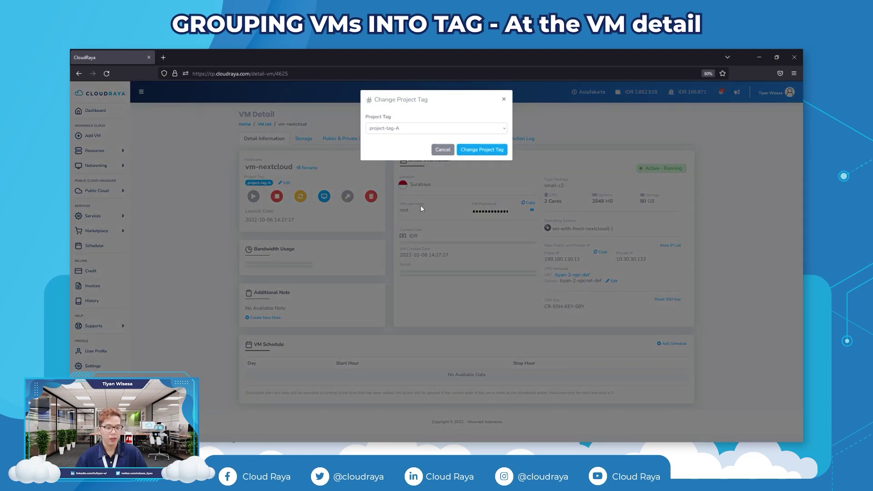
left_click(420, 130)
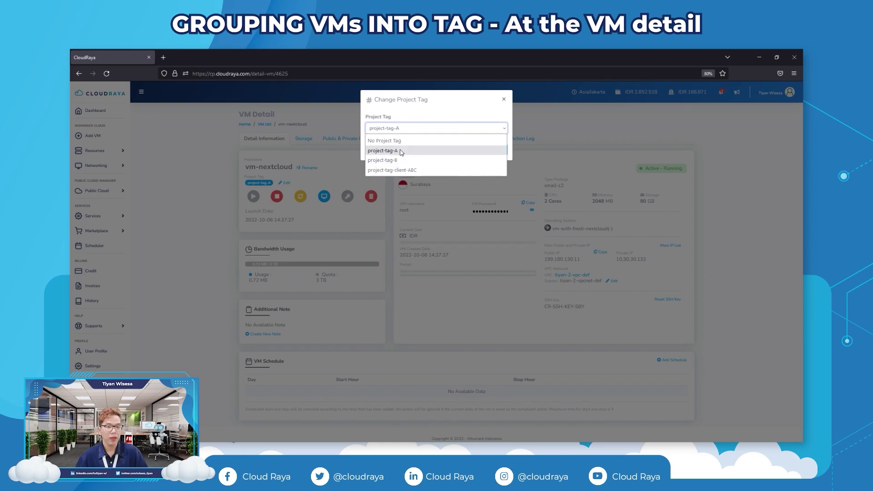
left_click(450, 110)
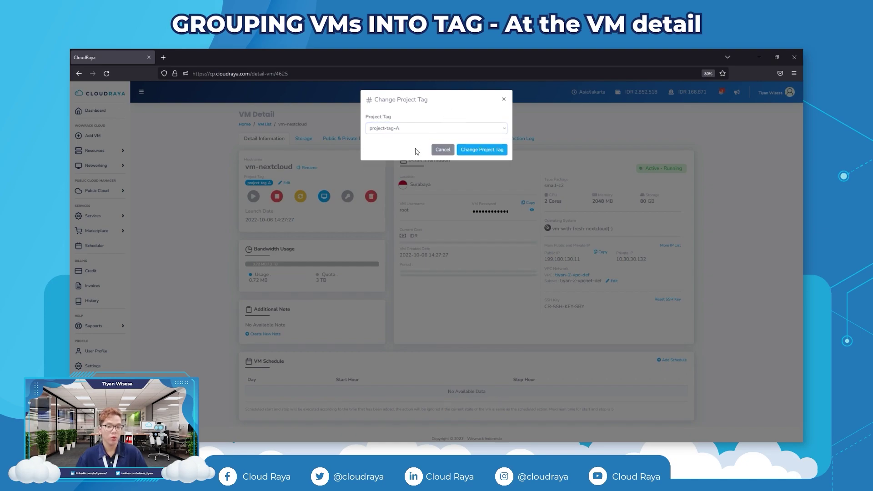
left_click(443, 150)
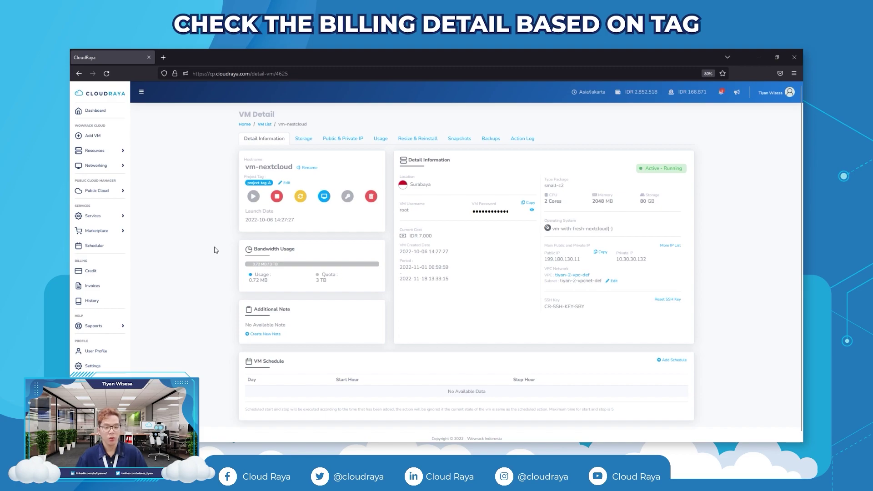
Open the billing history and examine the project tag filter choices and the monthly usage sections for all data.
left_click(92, 301)
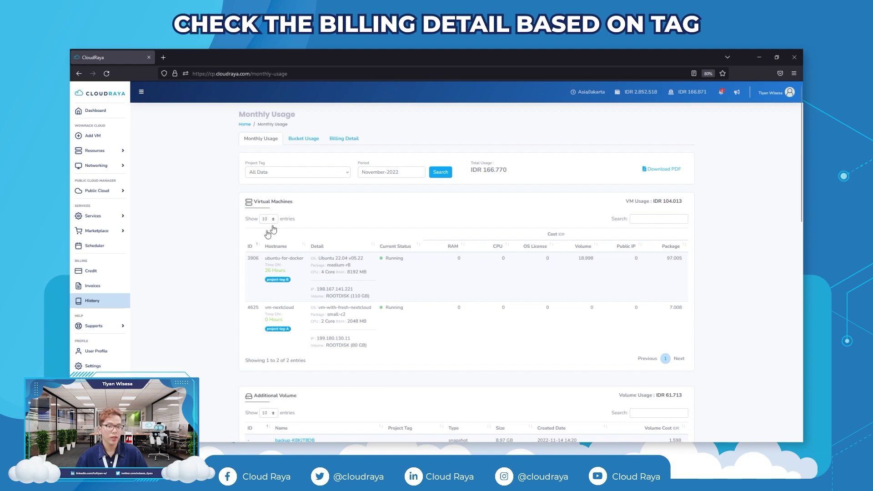
left_click(316, 178)
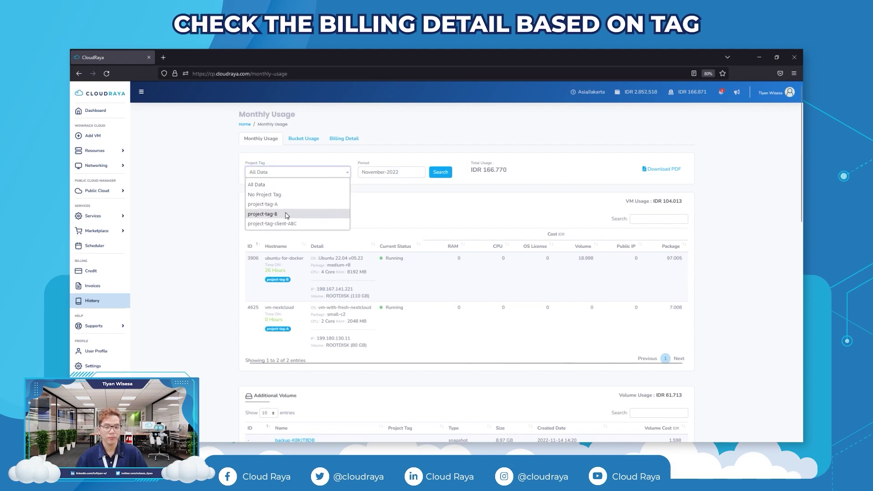
left_click(214, 244)
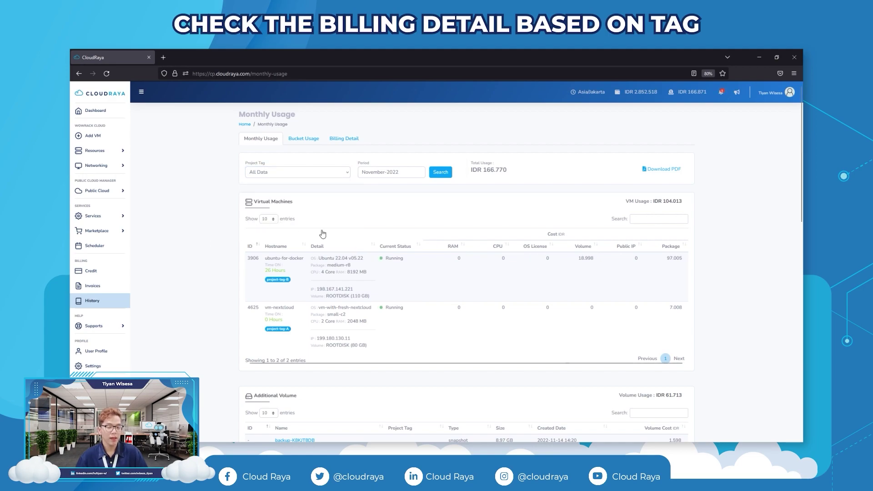
scroll(390, 347, "down", 3)
scroll(390, 347, "down", 7)
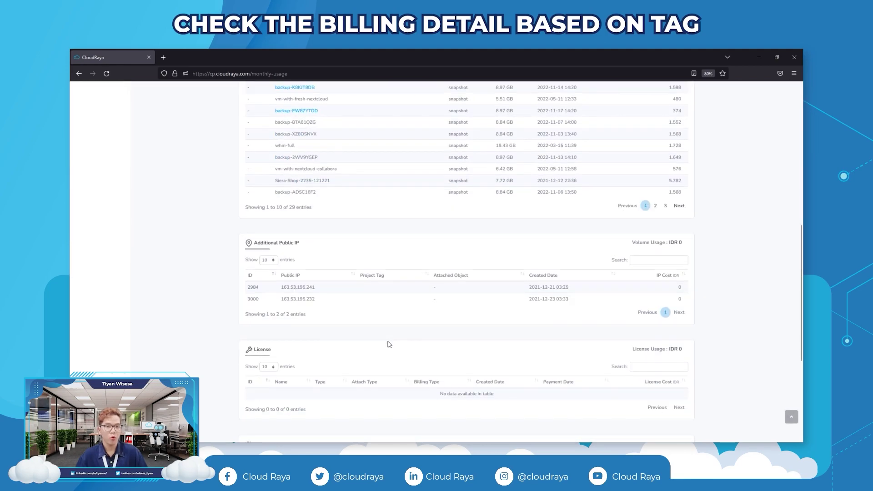
scroll(389, 347, "up", 12)
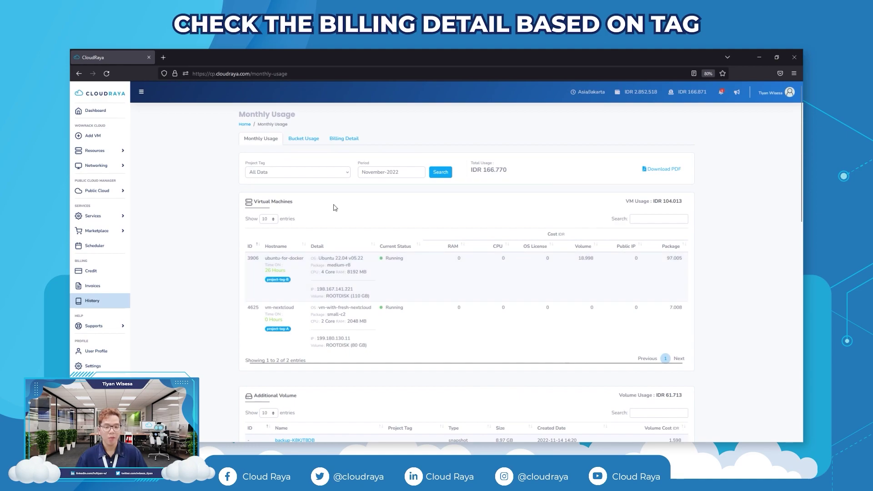
Filter the November-2022 monthly usage by project-tag-A and review the costs in each section.
left_click(336, 174)
left_click(273, 201)
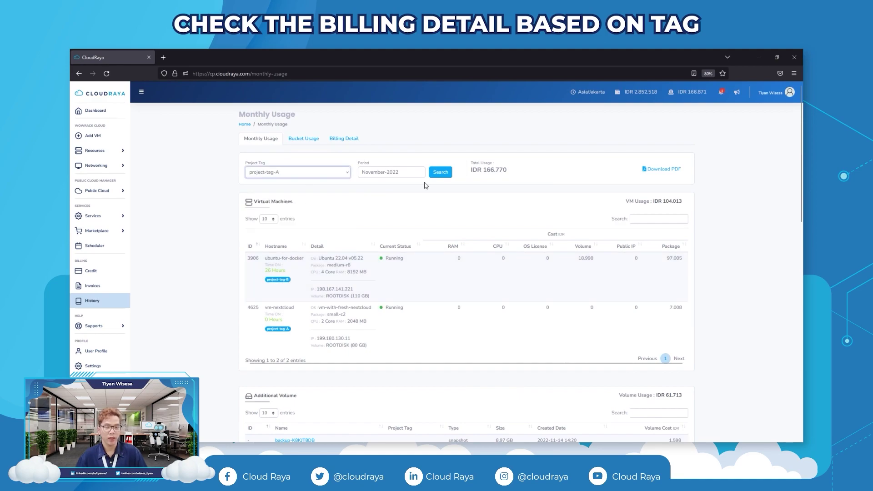
left_click(447, 174)
scroll(390, 327, "down", 3)
scroll(370, 329, "down", 6)
scroll(372, 334, "up", 8)
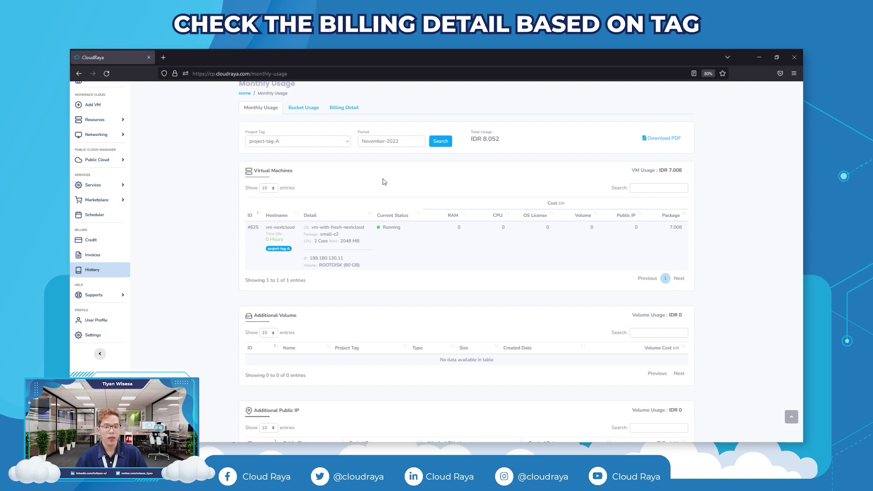
Set the monthly usage filter back to All Data and review every section down to Object Storage.
left_click(324, 142)
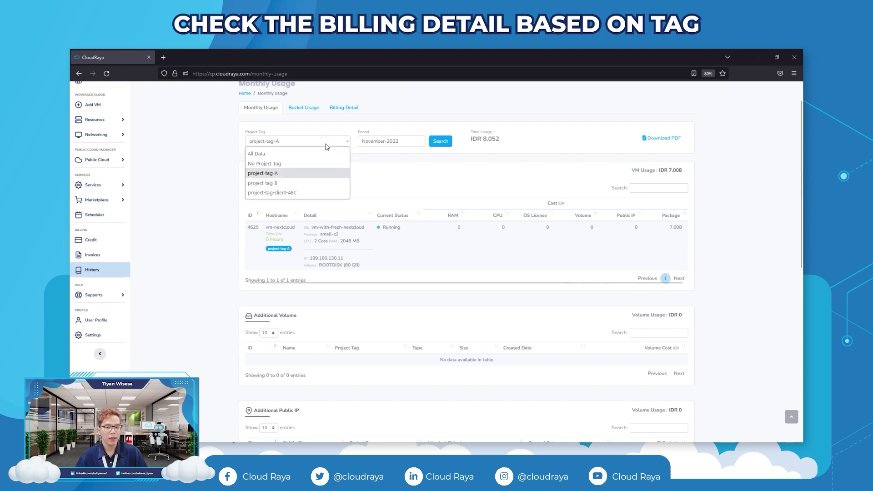
left_click(258, 155)
left_click(441, 141)
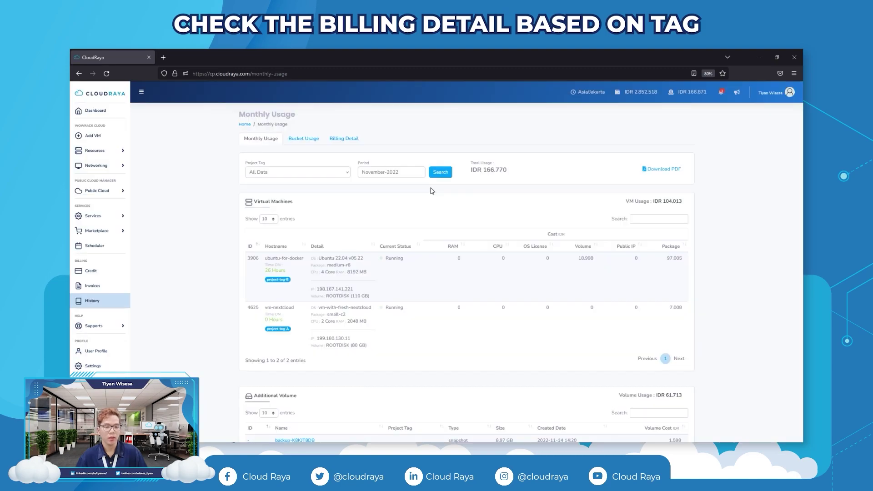
scroll(433, 191, "down", 5)
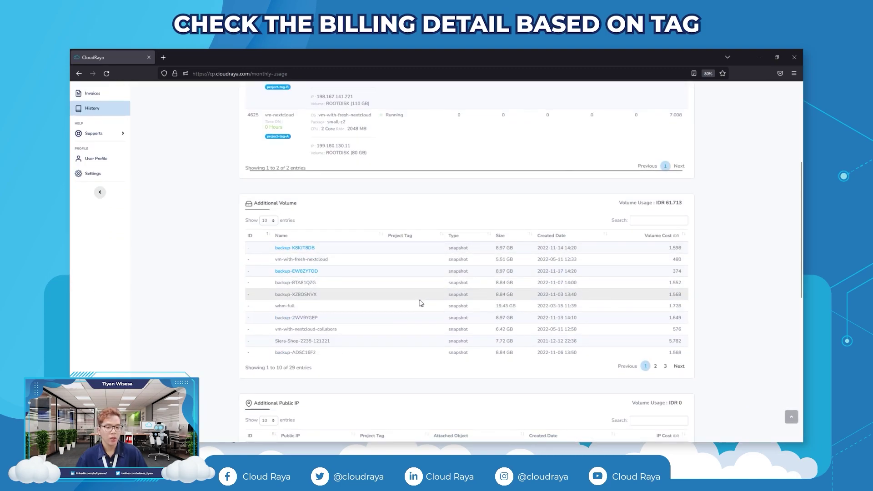
scroll(419, 303, "down", 3)
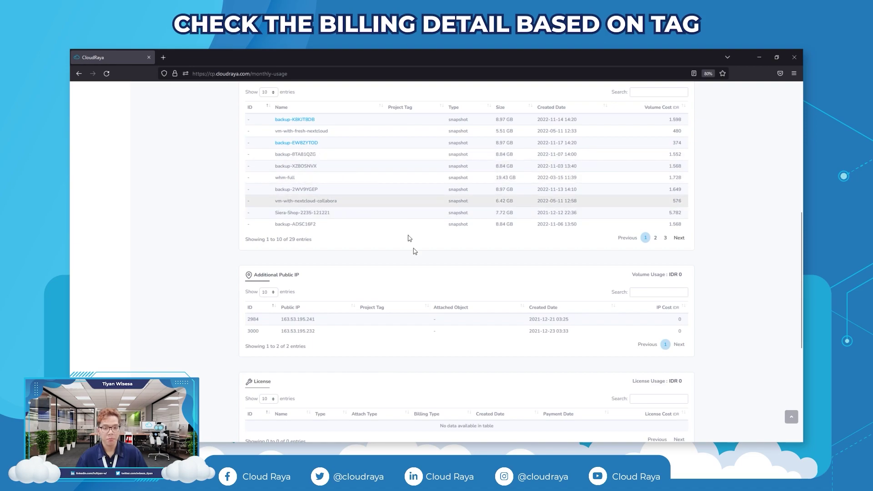
scroll(390, 291, "down", 2)
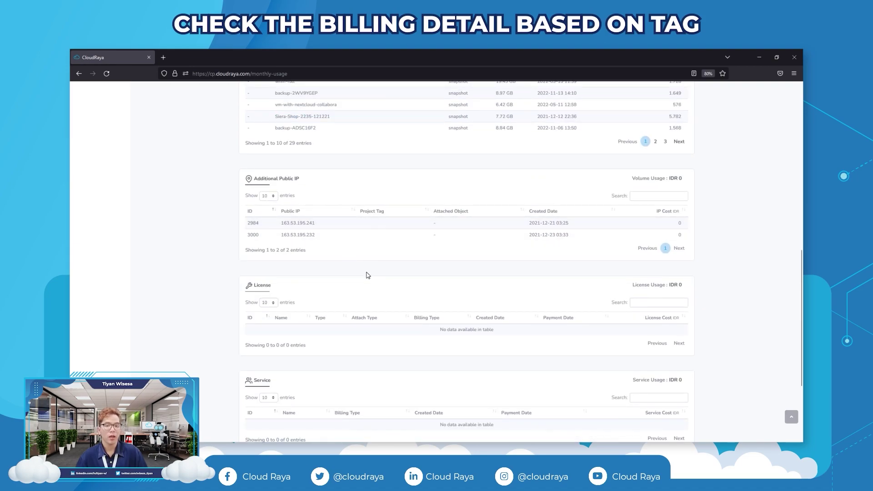
scroll(369, 275, "down", 3)
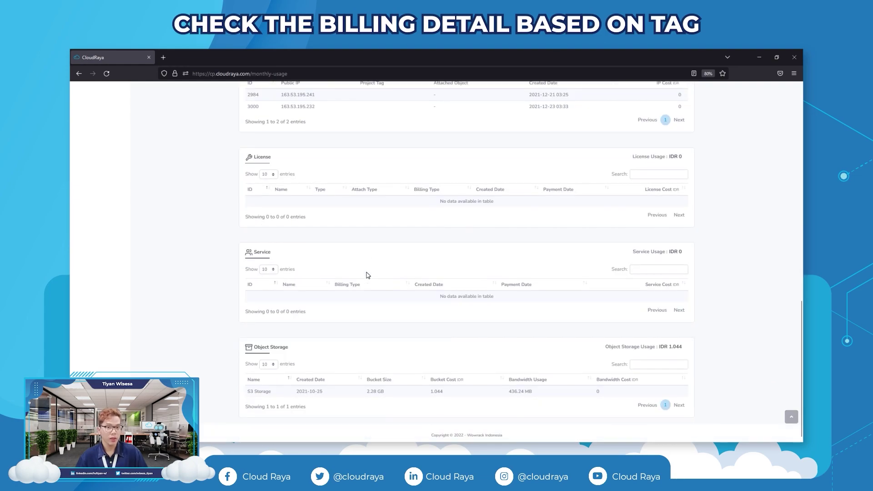